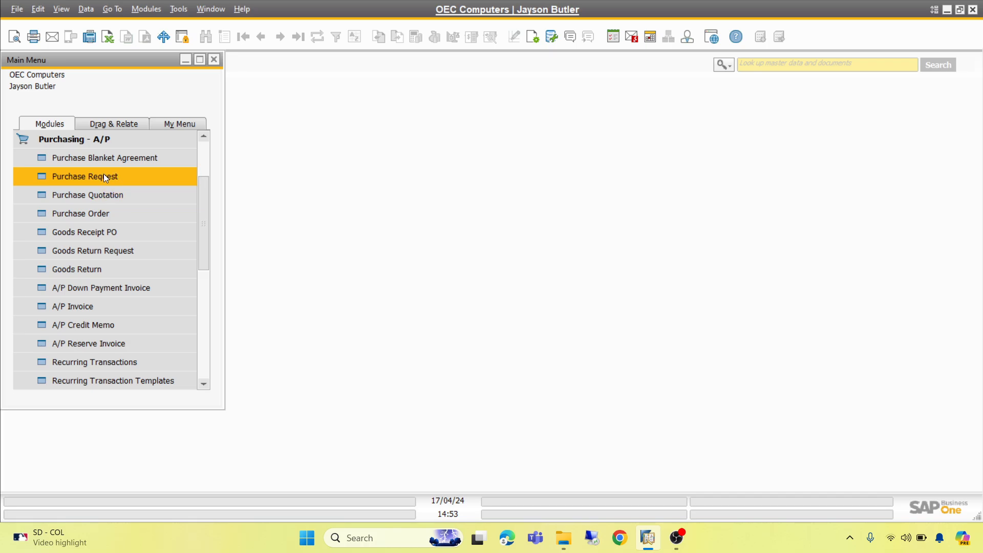
# Open the last purchase request record, copy it to a purchase quotation and maximize the quotation window
pyautogui.click(104, 175)
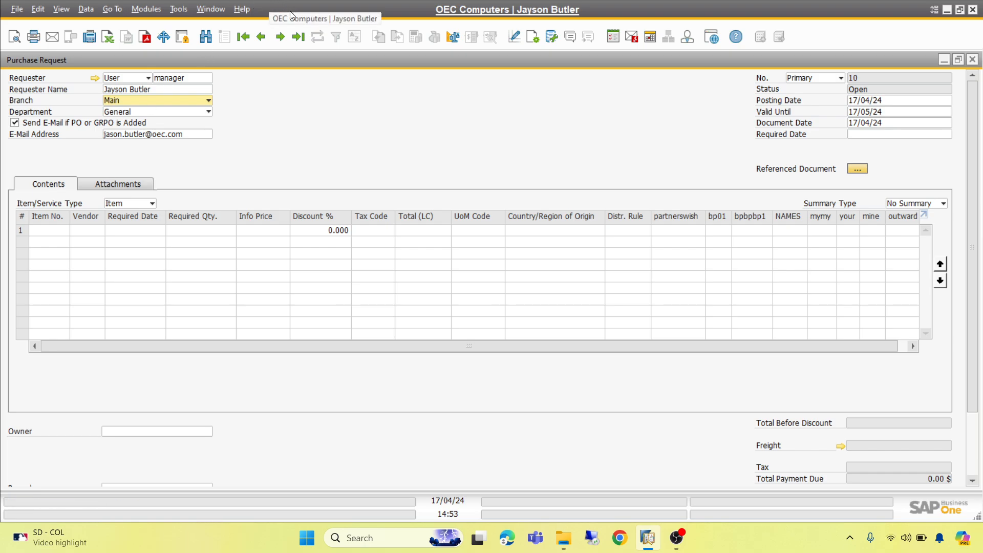
pyautogui.click(298, 37)
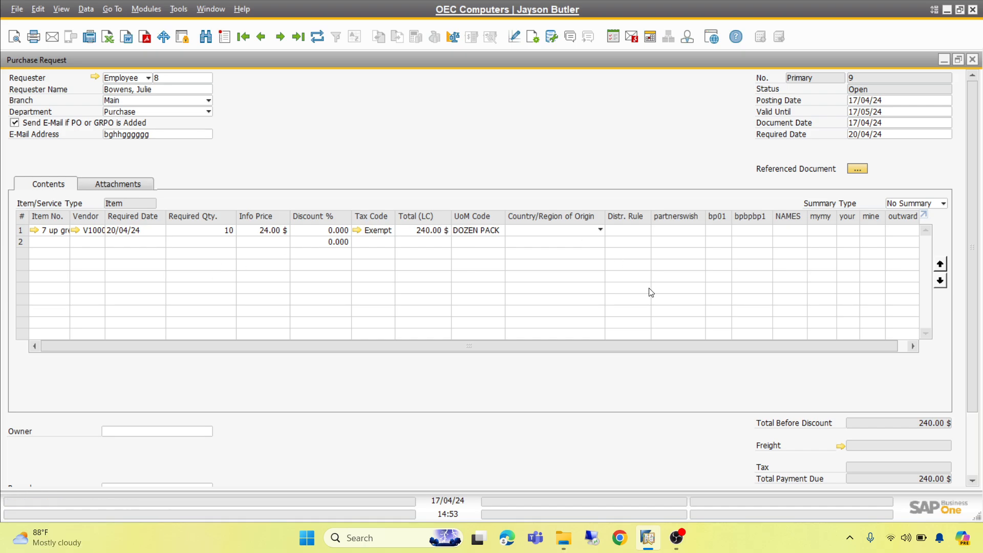
pyautogui.moveTo(974, 375); pyautogui.dragTo(974, 437)
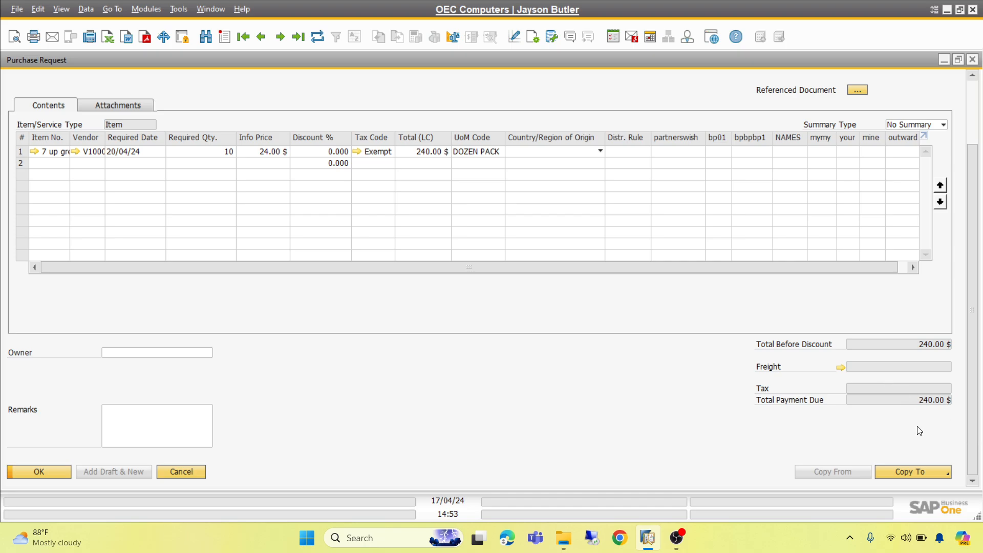
pyautogui.click(923, 475)
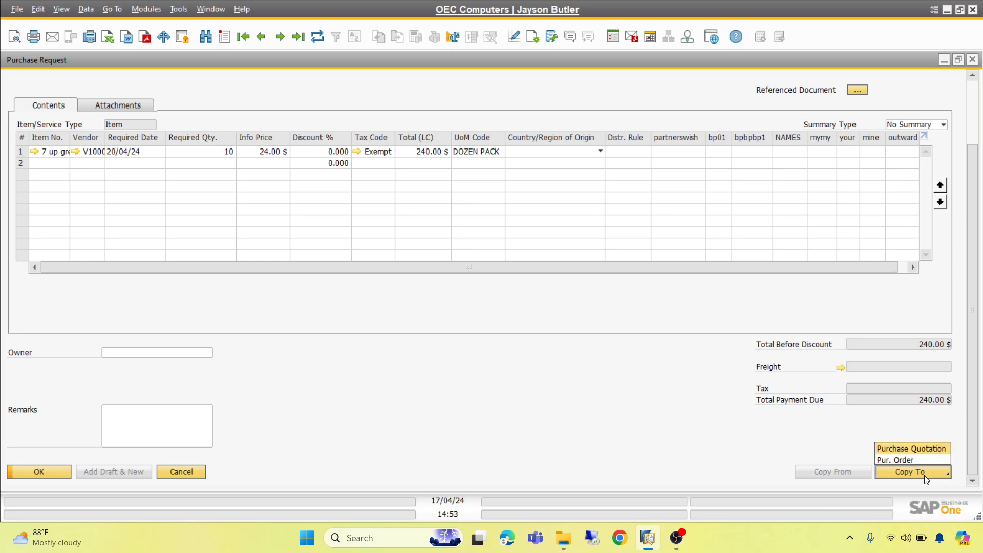
pyautogui.click(923, 448)
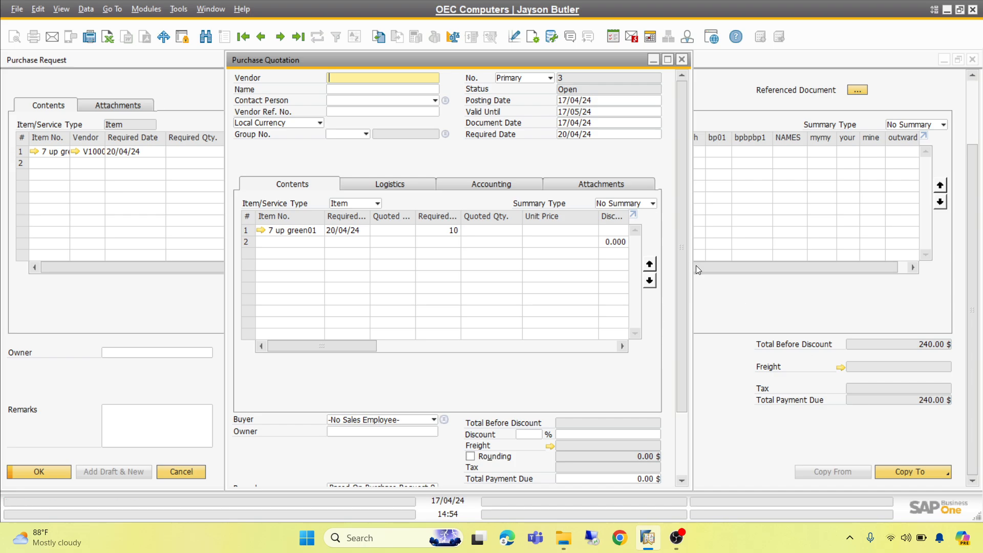
pyautogui.moveTo(671, 61)
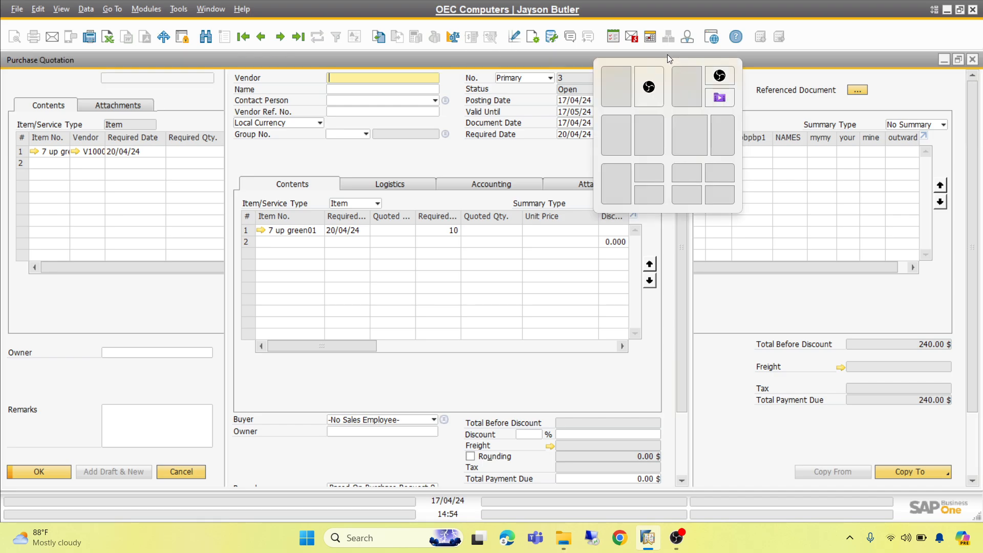
pyautogui.click(667, 56)
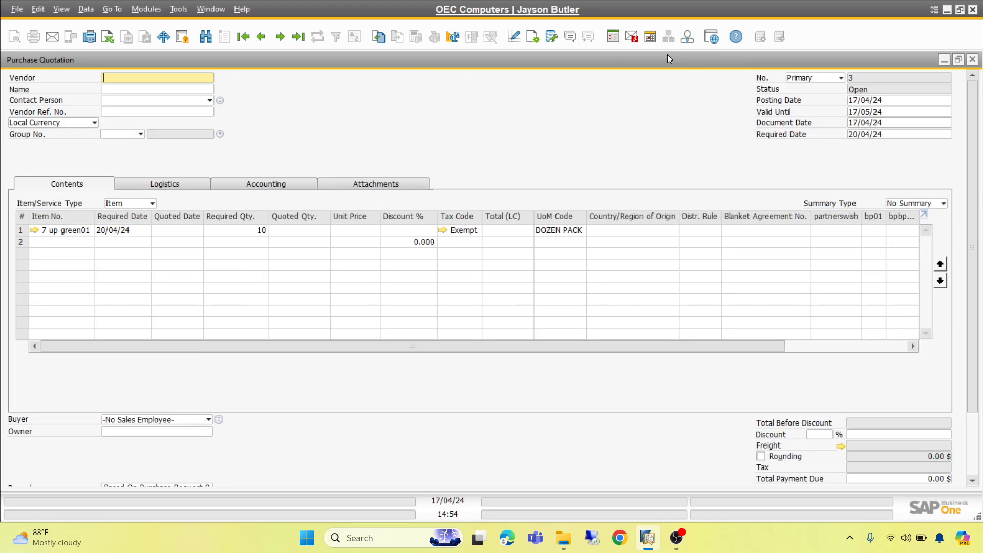
pyautogui.click(907, 543)
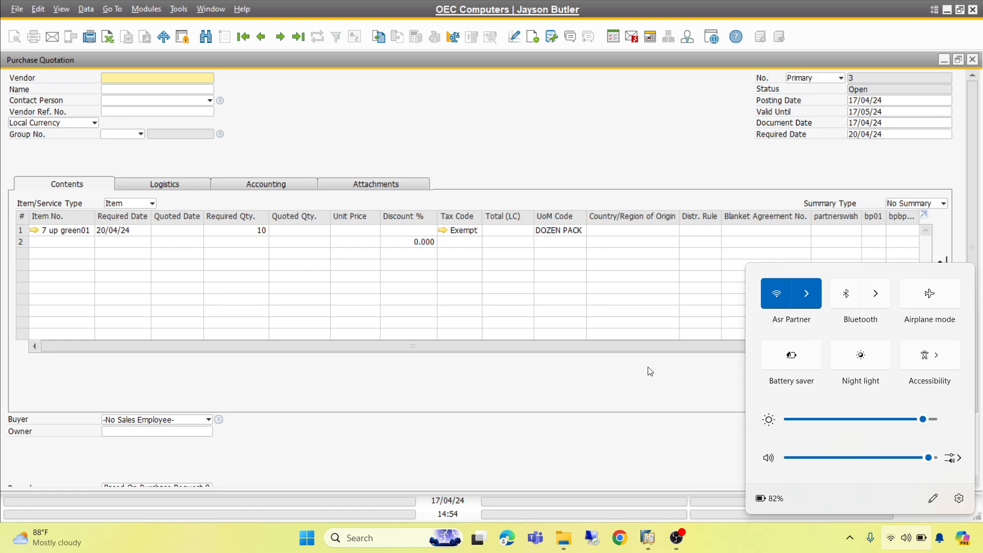
pyautogui.click(634, 336)
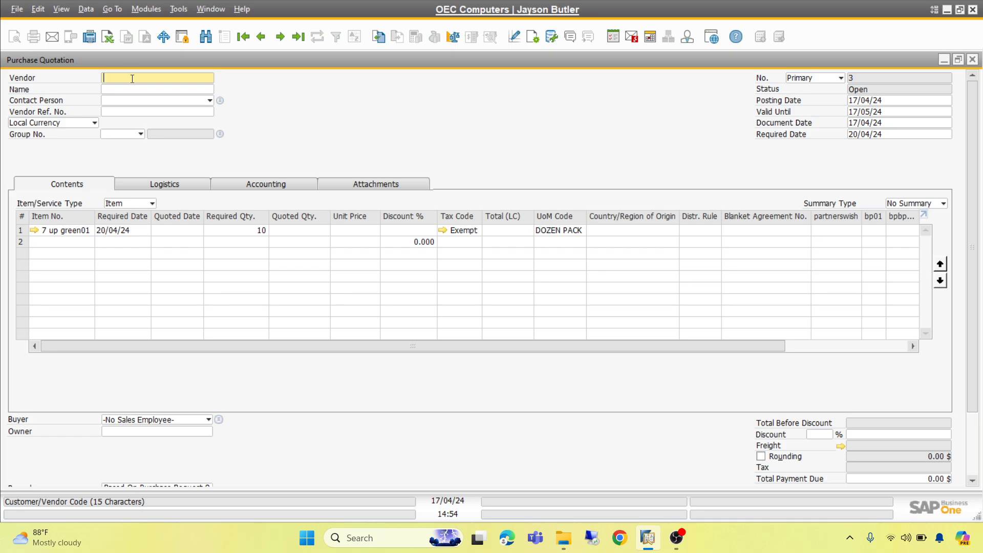
# Set the quotation's vendor to Acme Associates from the business partner list and update the document rows to the vendor's data
pyautogui.press('Tab')
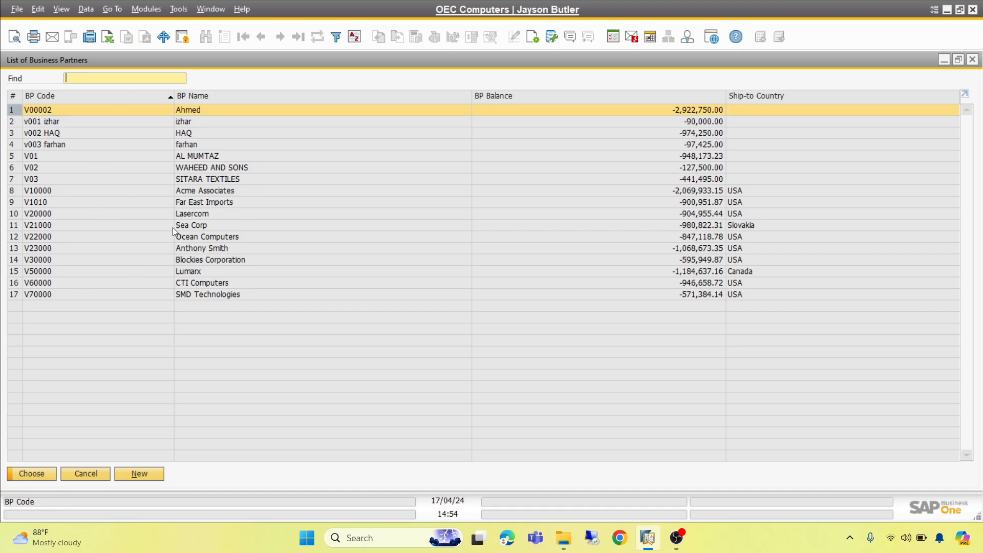
pyautogui.click(222, 192)
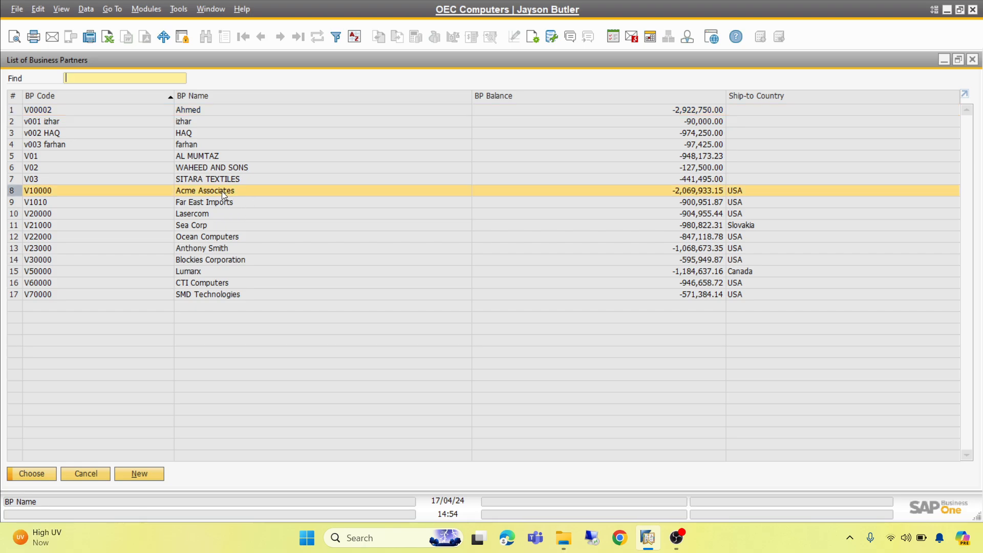
pyautogui.click(32, 474)
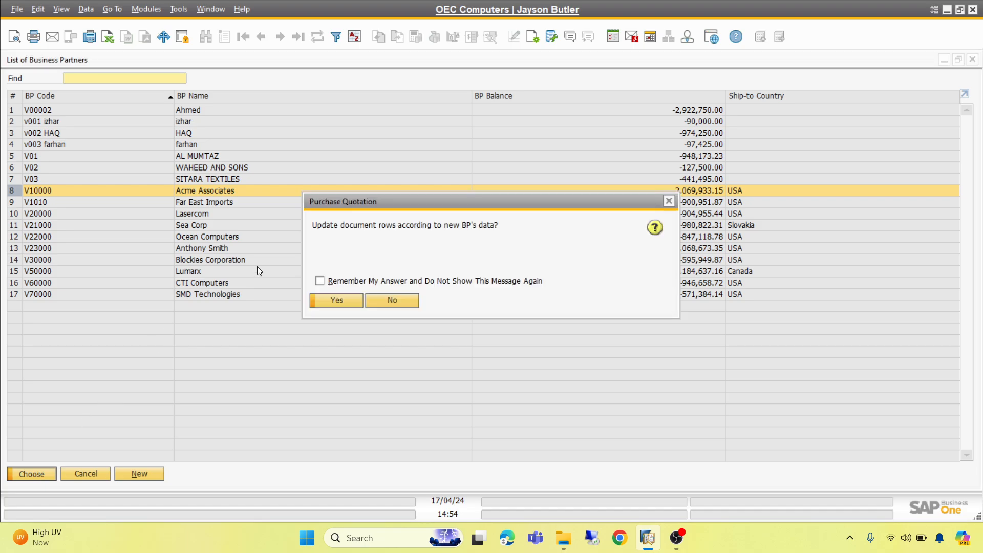
pyautogui.click(337, 300)
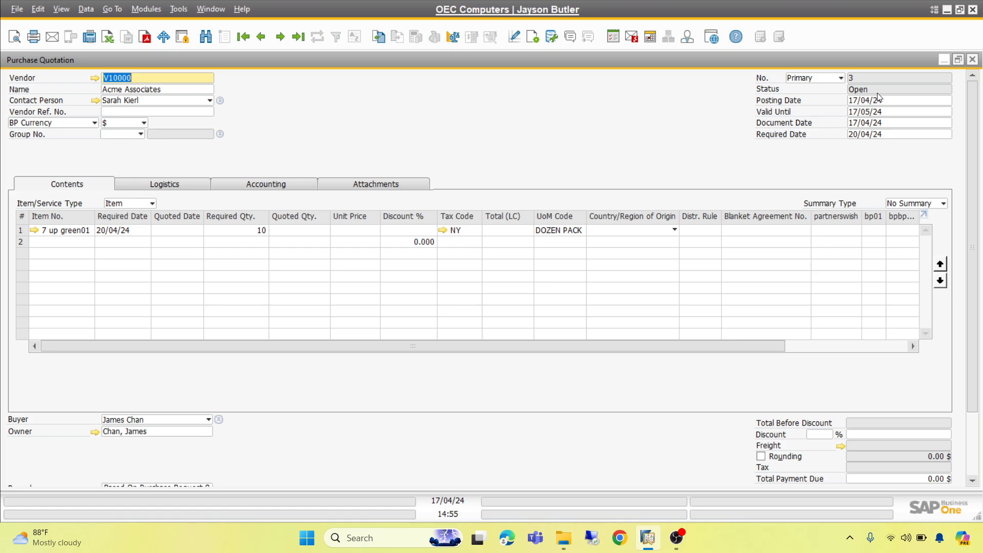
pyautogui.click(975, 440)
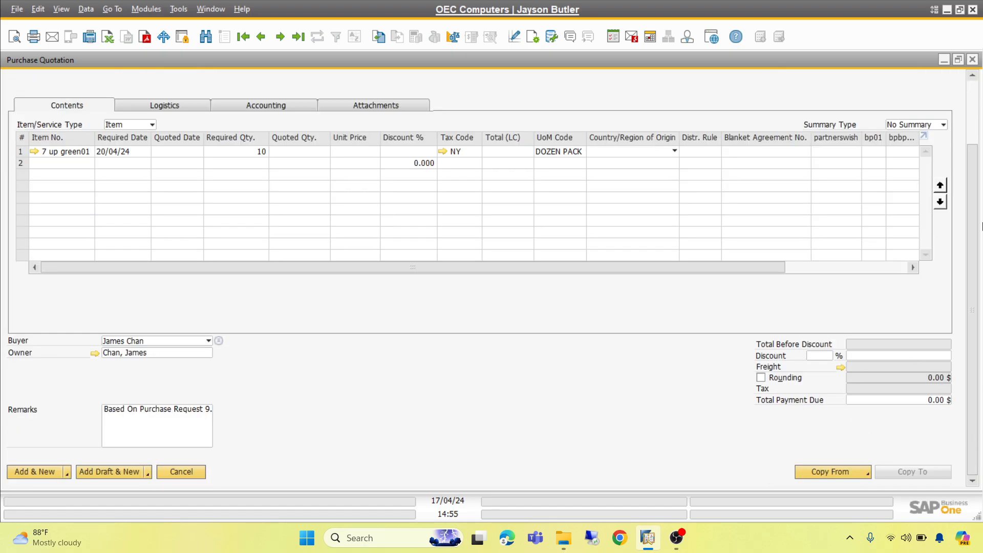
pyautogui.click(976, 95)
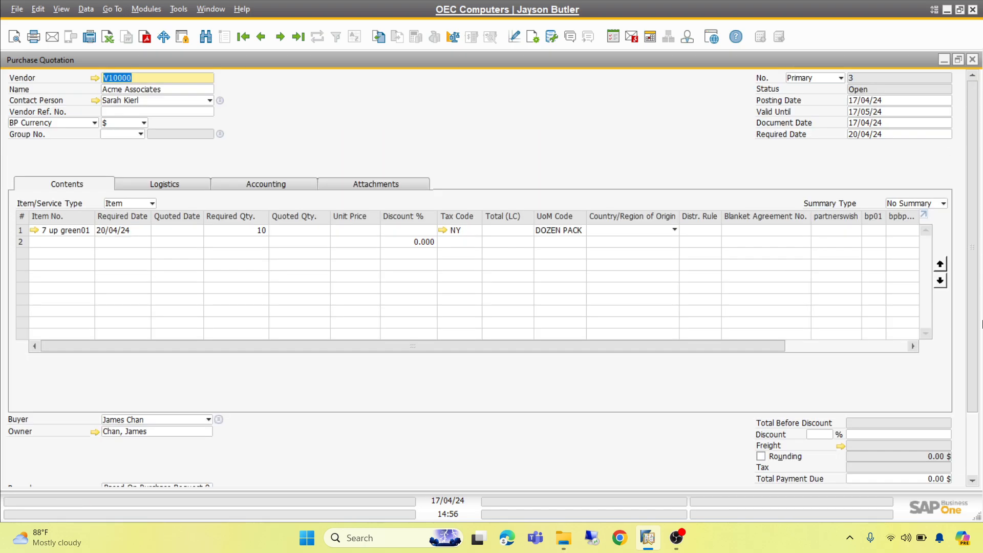
pyautogui.click(974, 451)
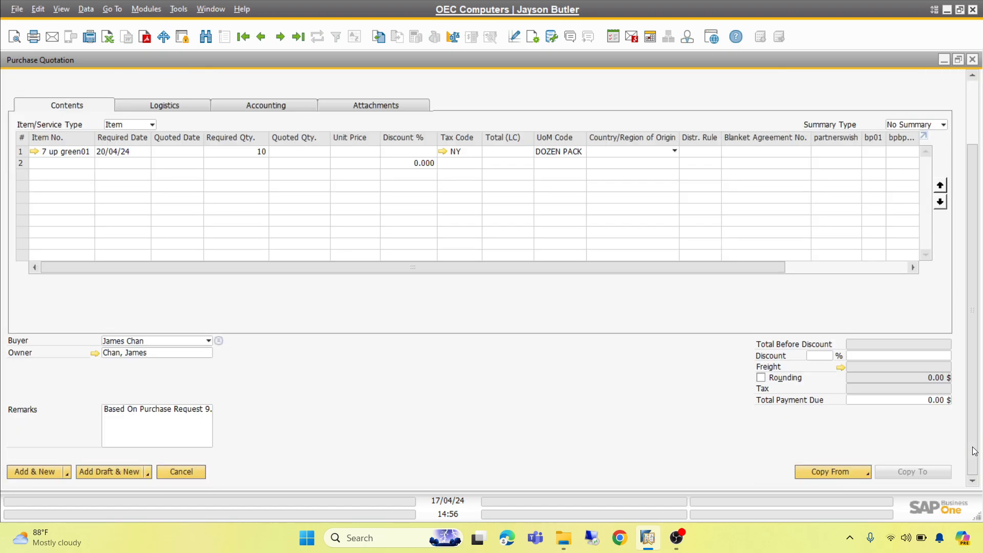
pyautogui.click(974, 100)
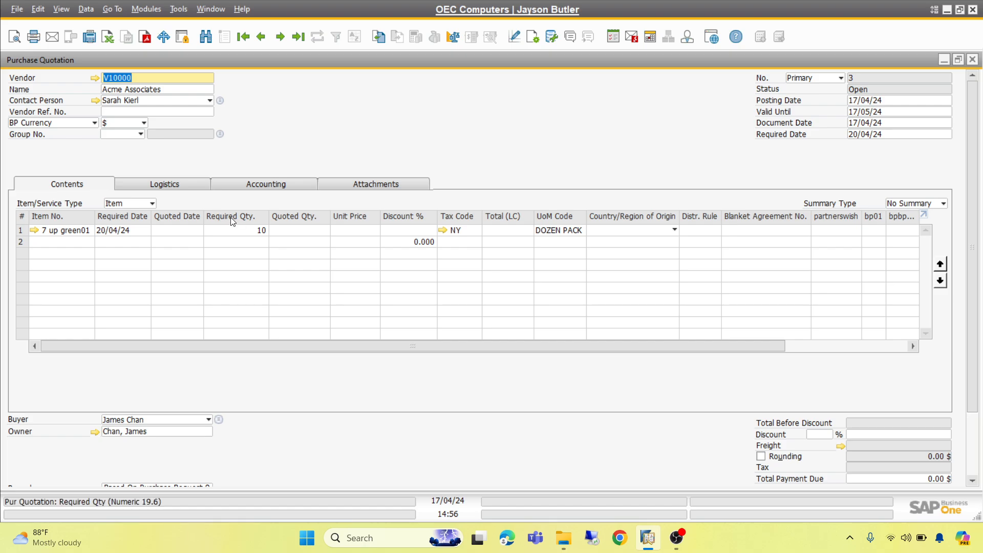
# Try a required quantity of 12 for item 7 up green01 and restore it to 10
pyautogui.click(255, 231)
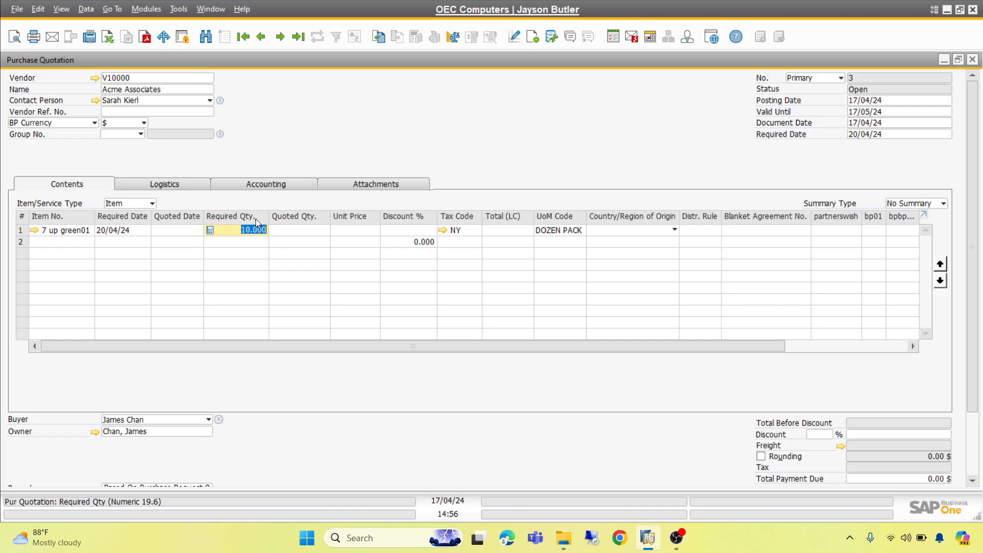
pyautogui.write('12')
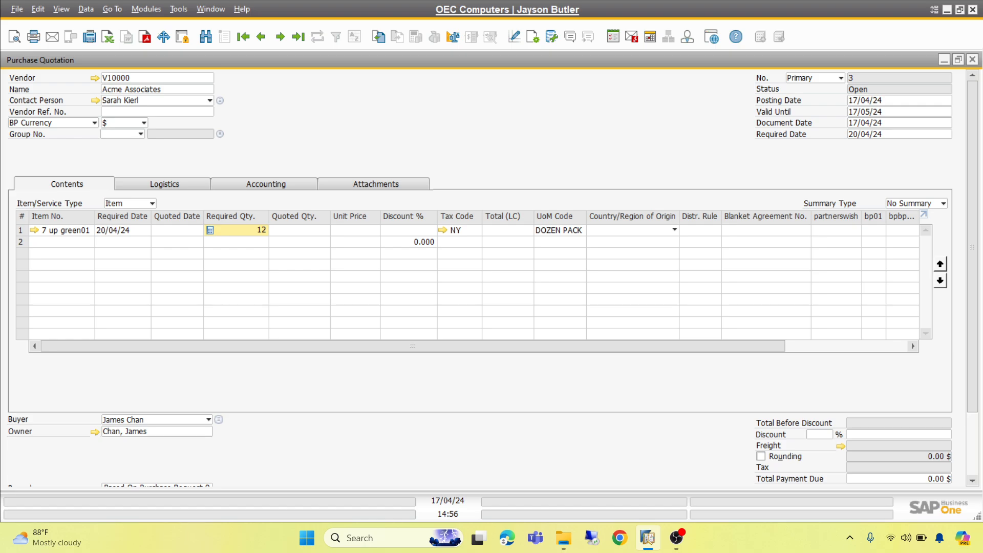
pyautogui.press('BackSpace')
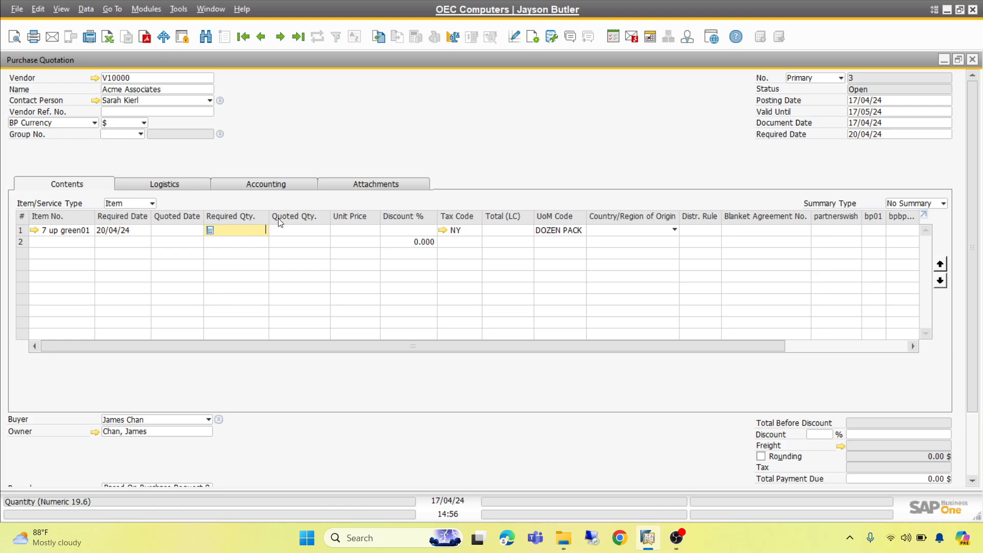
pyautogui.write('10')
pyautogui.click(306, 234)
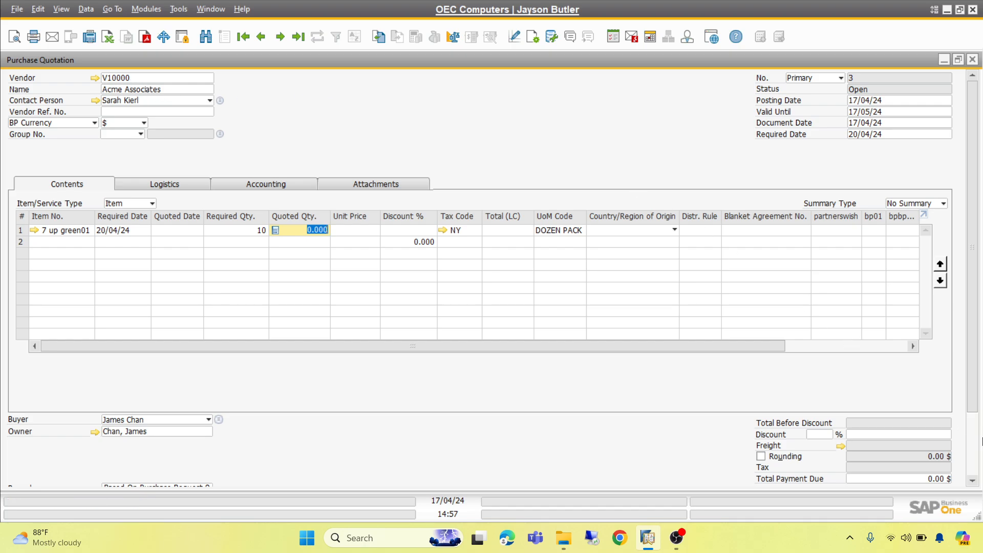
pyautogui.click(975, 454)
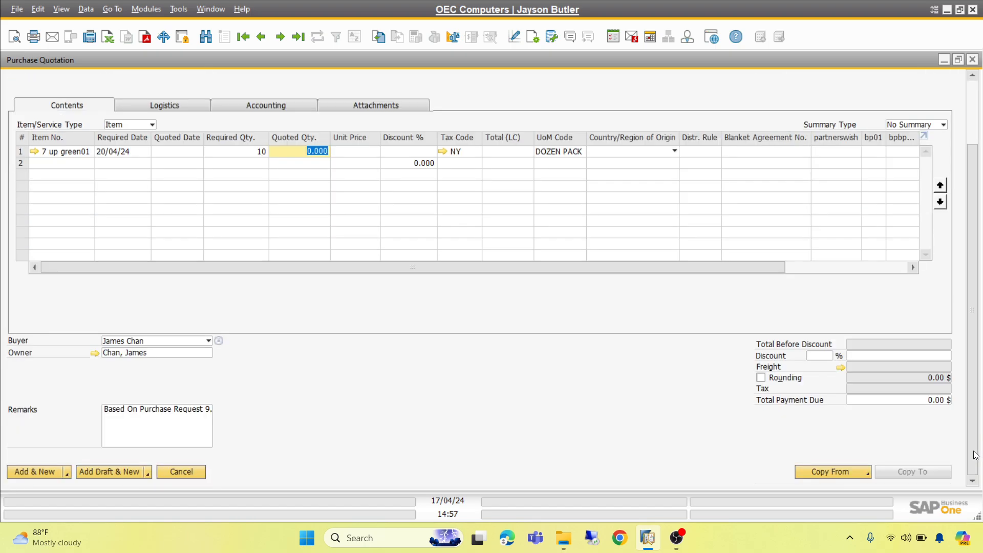
pyautogui.click(971, 120)
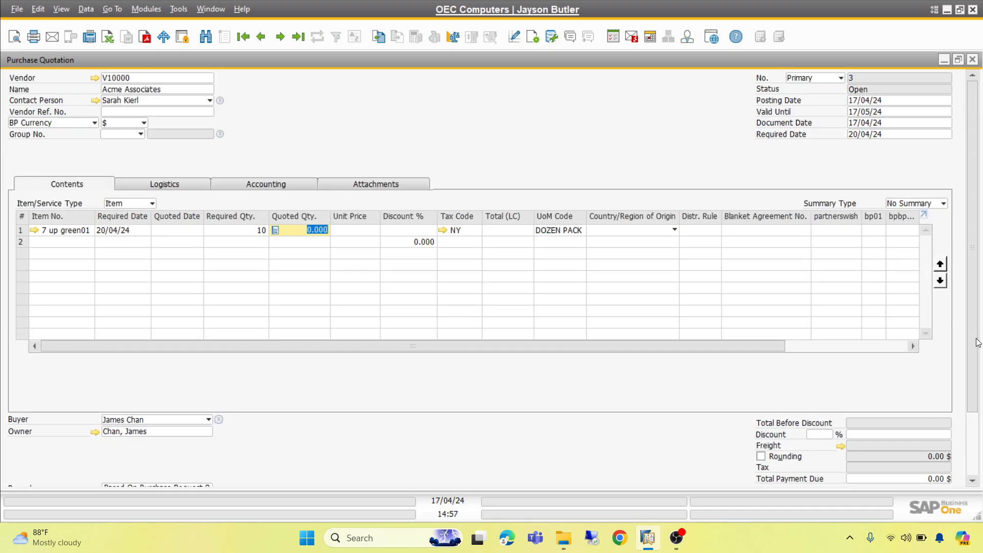
pyautogui.click(975, 438)
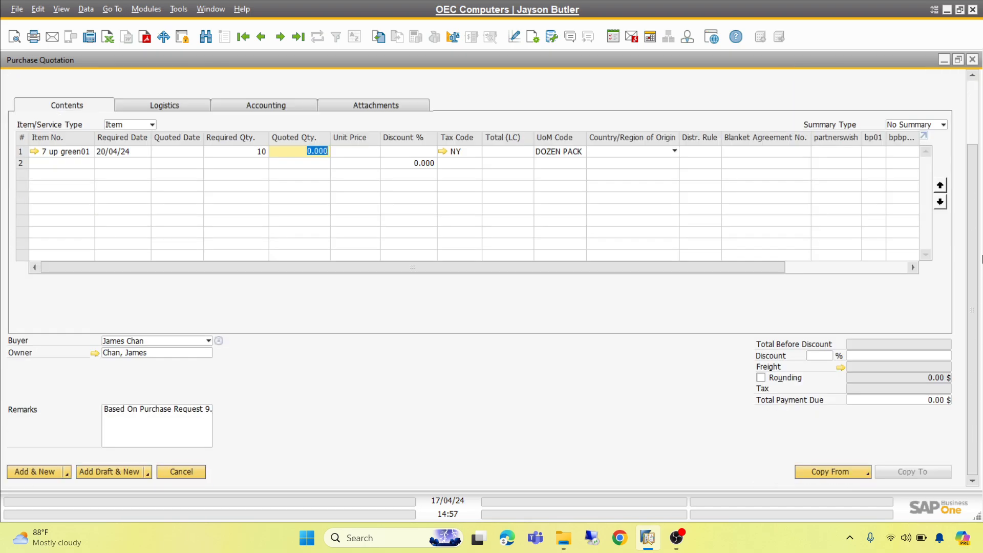
pyautogui.click(973, 102)
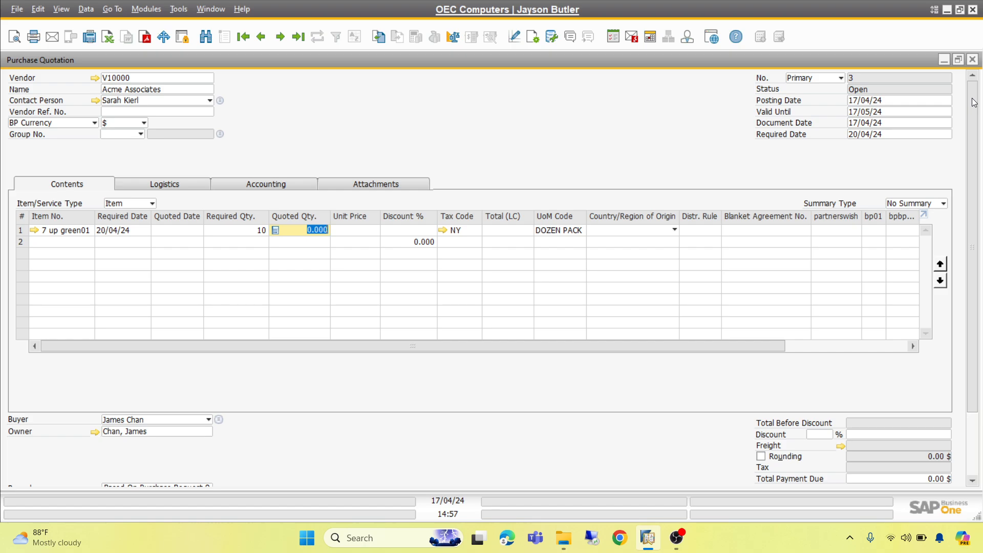
# Try to add the quotation without prices and dismiss the zero-total confirmation
pyautogui.press('Return')
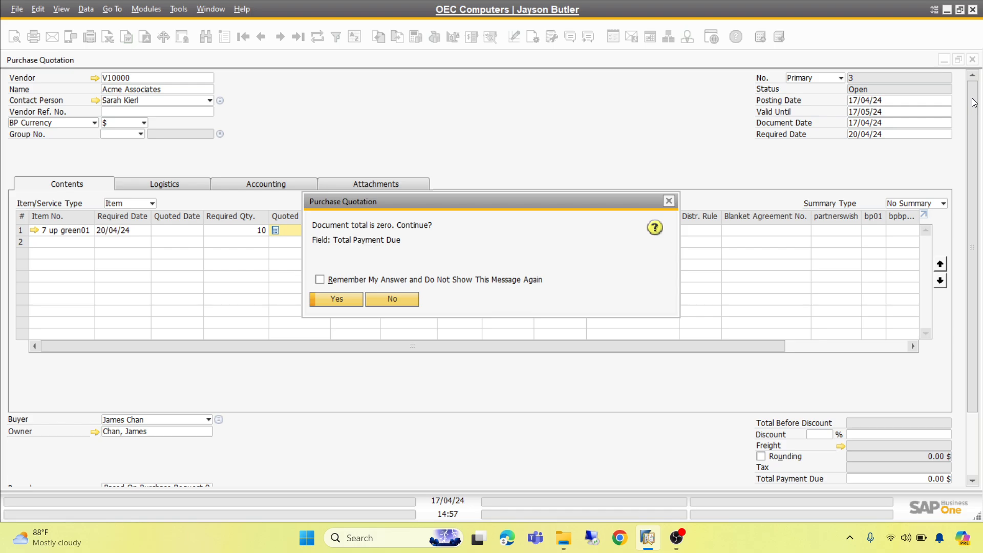
pyautogui.click(671, 200)
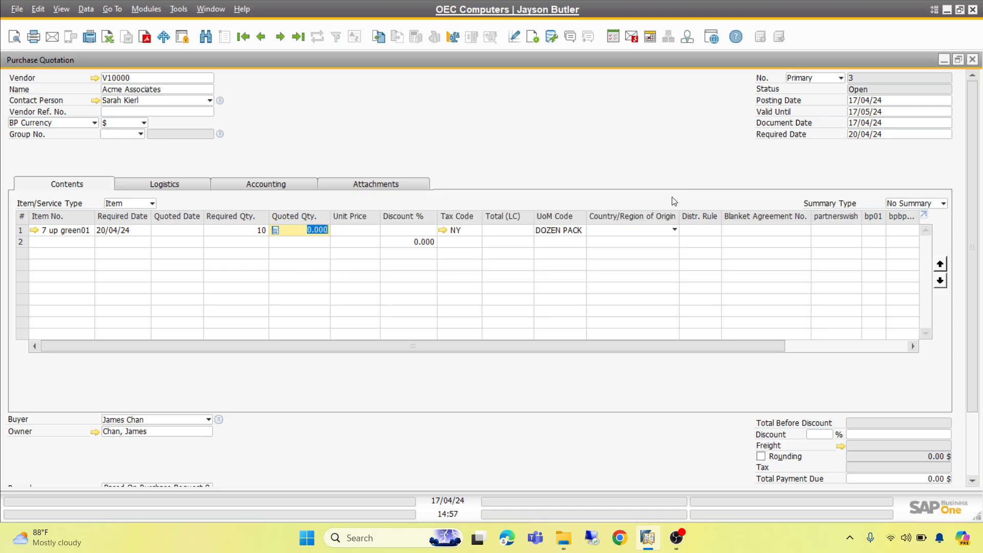
pyautogui.click(353, 230)
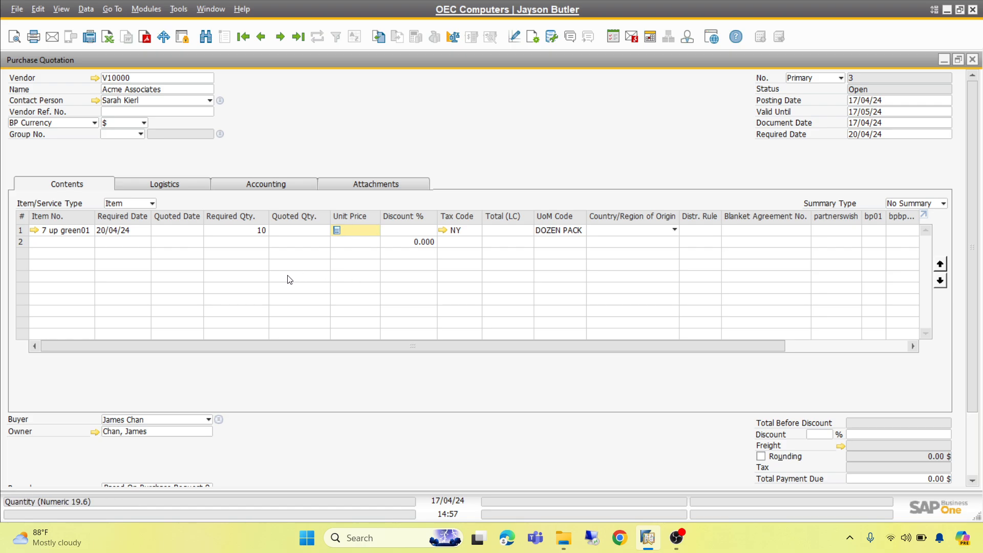
pyautogui.click(392, 337)
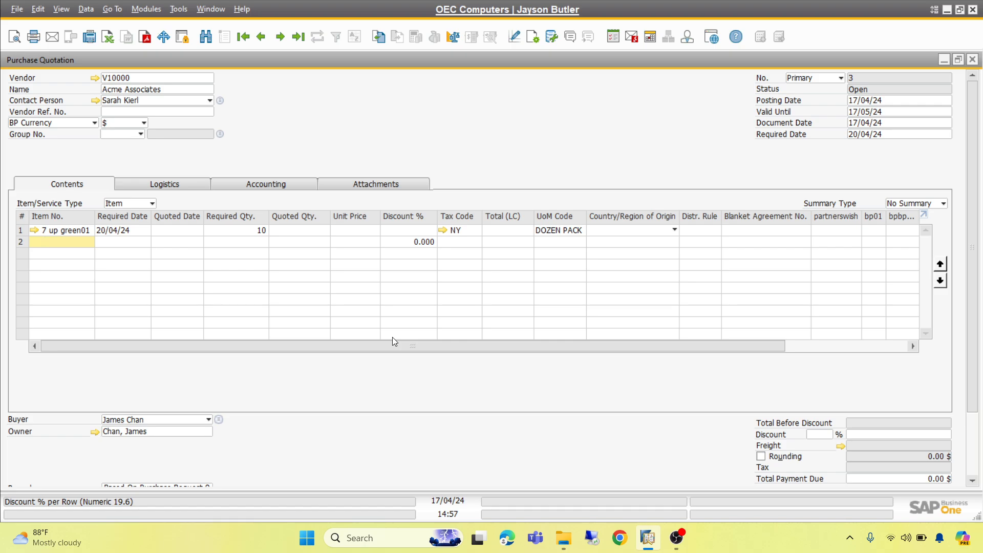
# Add the purchase quotation, accepting the zero document total
pyautogui.press('Return')
pyautogui.press('Return')
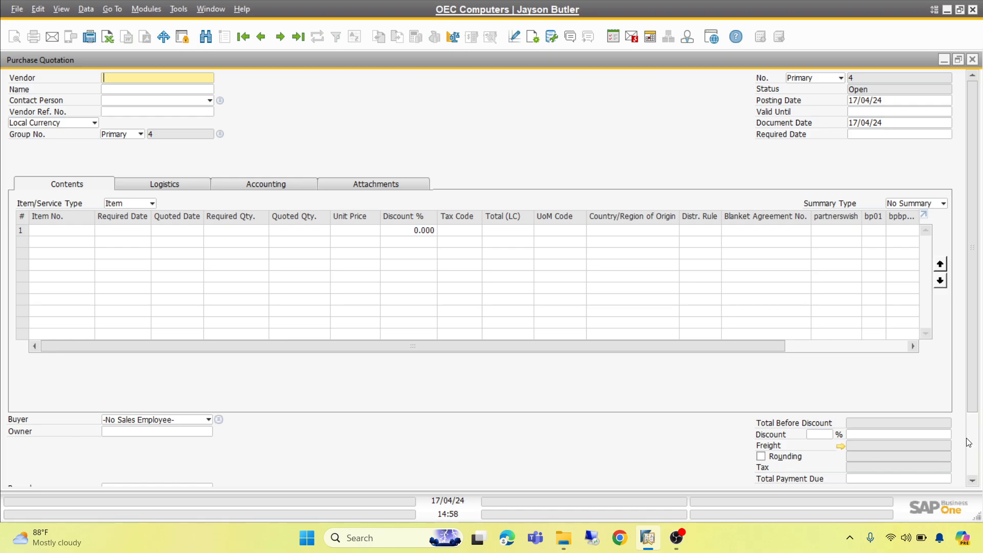
# Reopen the last purchase quotation record, view its relationship map to the base document, and close the map
pyautogui.scroll(-3, 970, 448)
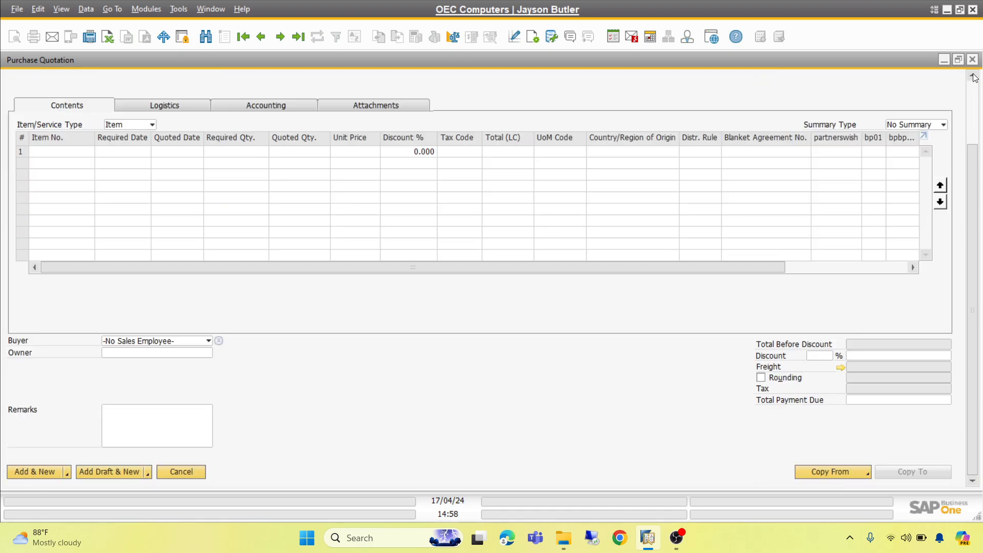
pyautogui.scroll(3, 974, 100)
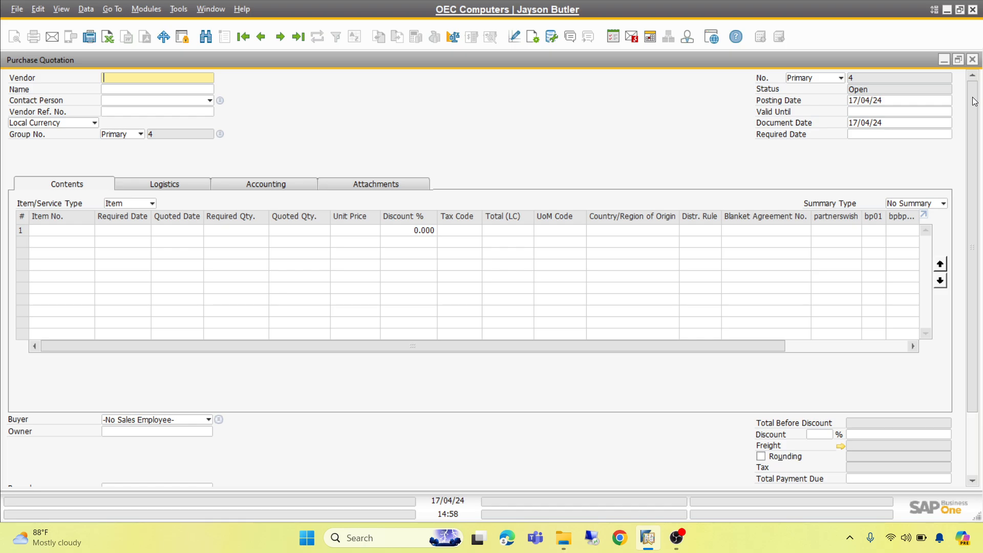
pyautogui.click(299, 37)
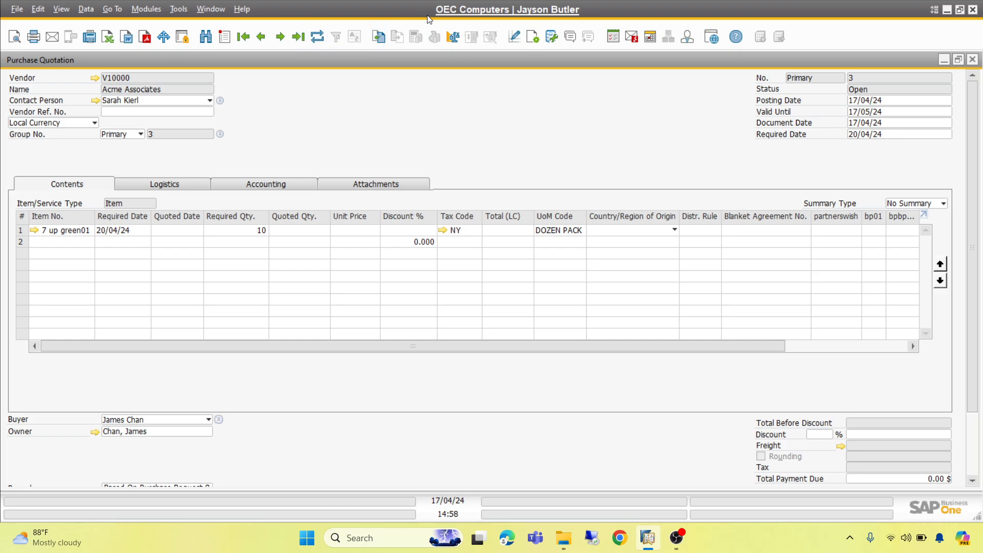
pyautogui.rightClick(430, 100)
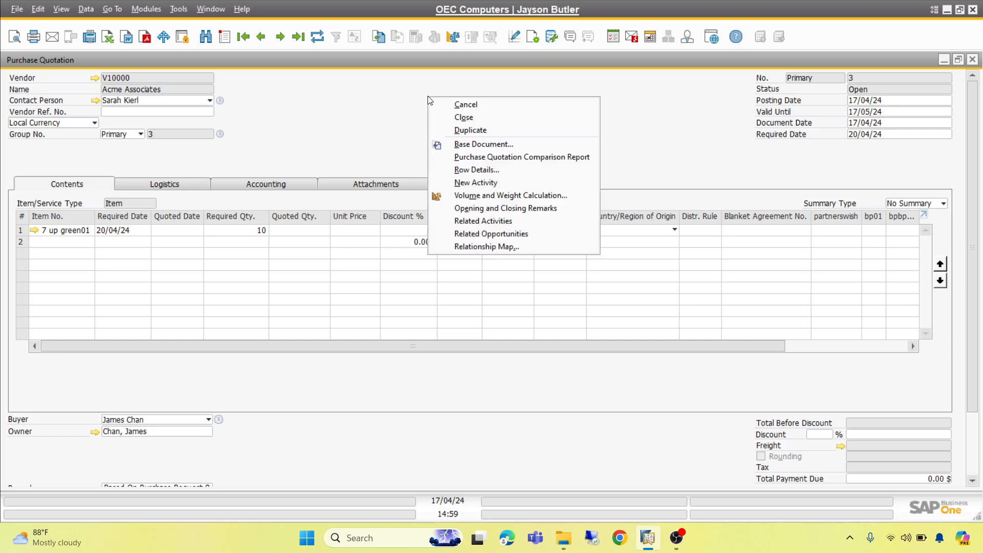
pyautogui.click(483, 248)
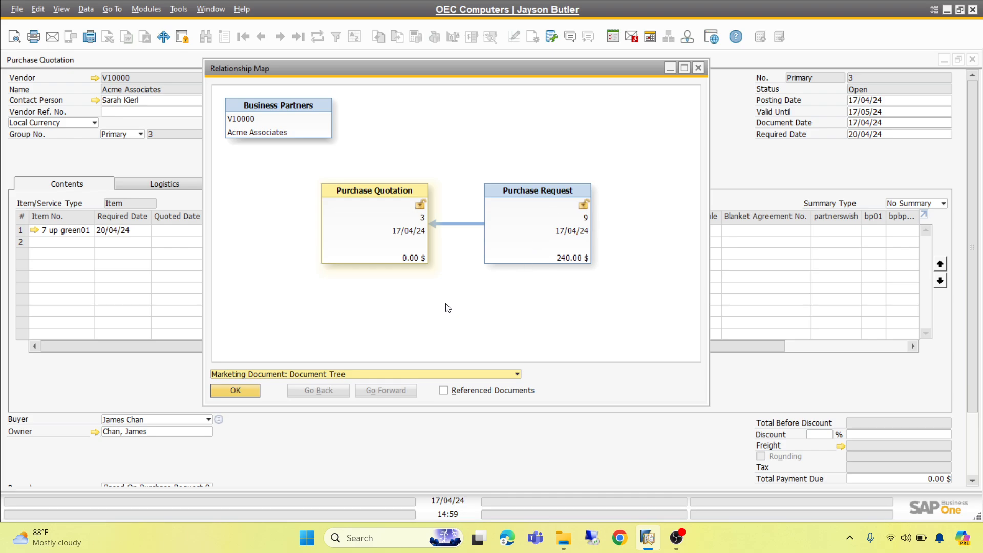
pyautogui.click(699, 67)
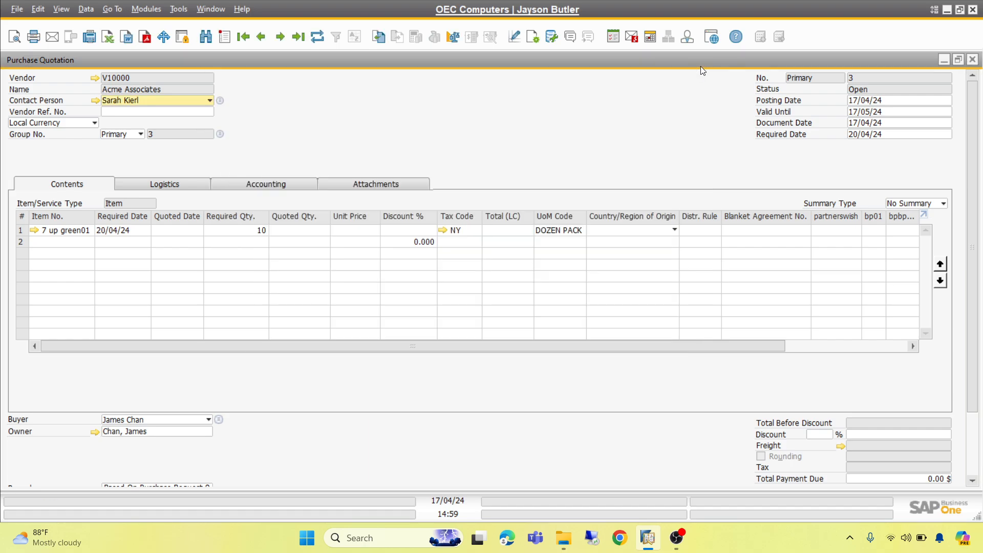
pyautogui.rightClick(491, 97)
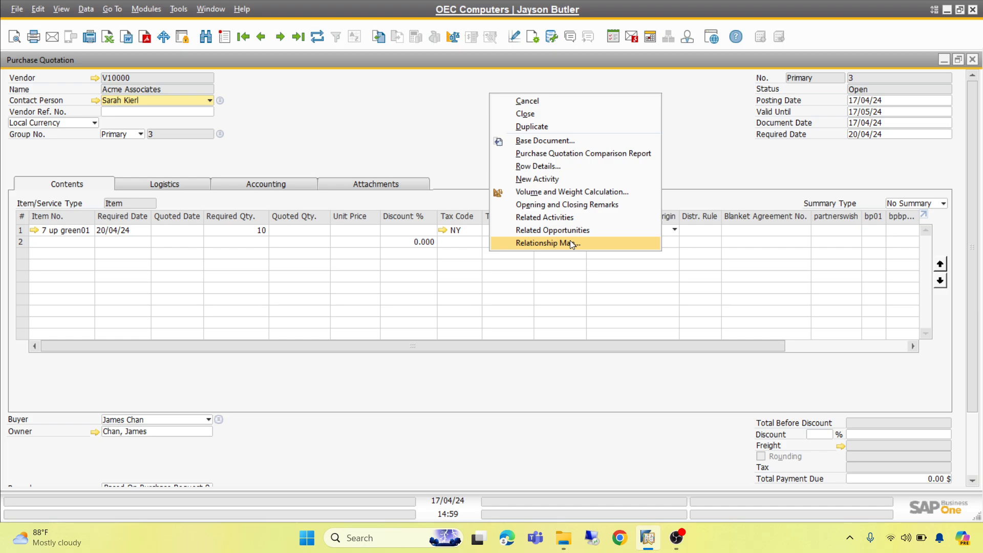
pyautogui.click(405, 142)
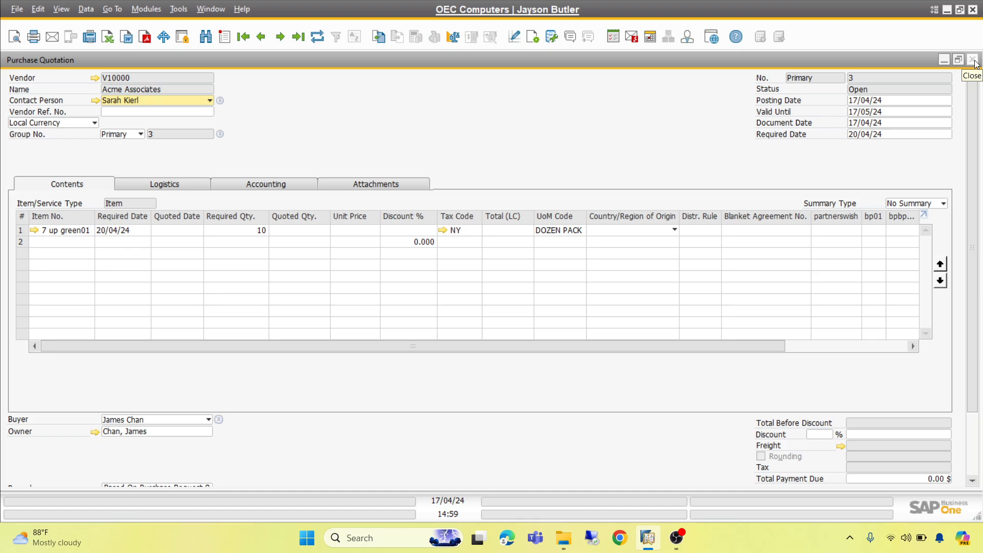
pyautogui.click(677, 538)
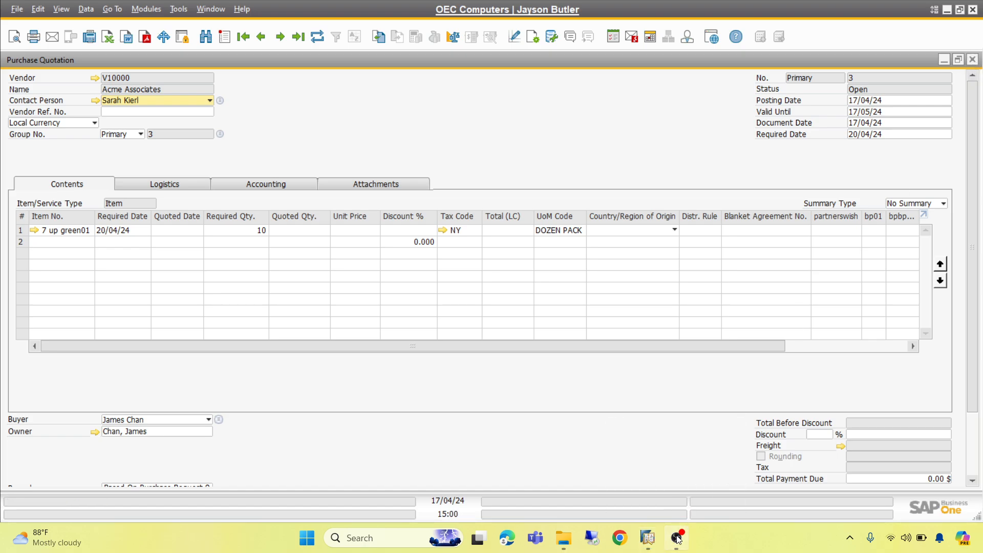